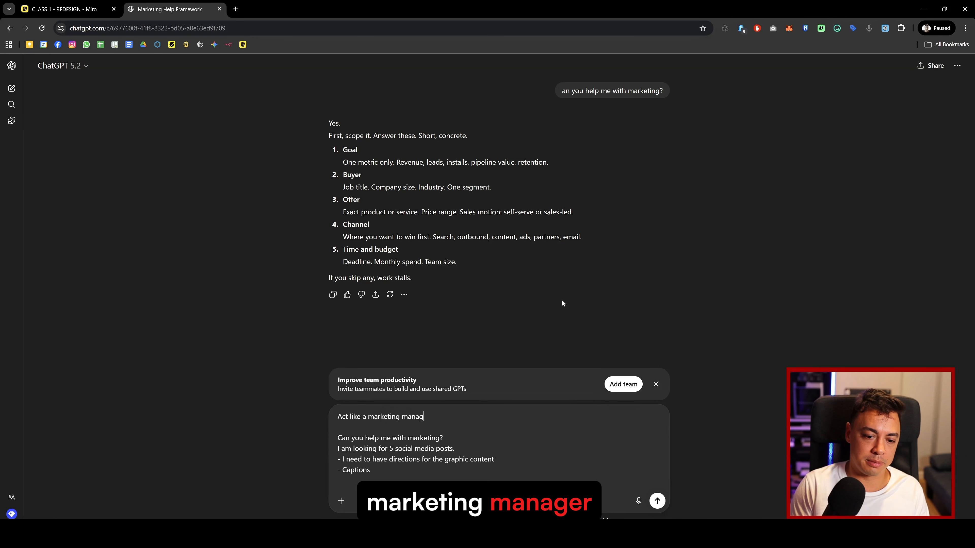
# Step: Add the line "Make it conversion-driven, so it generates more leads for me." below the Captions item of the prompt
pyautogui.press('Down')
pyautogui.press('Down')
pyautogui.press('Down')
pyautogui.press('Down')
pyautogui.press('Down')
pyautogui.press('Down')
pyautogui.hotkey('shift', 'Return')
pyautogui.write('I need to')
pyautogui.press('BackSpace')
pyautogui.press('BackSpace')
pyautogui.press('BackSpace')
pyautogui.press('BackSpace')
pyautogui.press('BackSpace')
pyautogui.press('BackSpace')
pyautogui.press('BackSpace')
pyautogui.press('BackSpace')
pyautogui.press('BackSpace')
pyautogui.write('Make it focused on conversio')
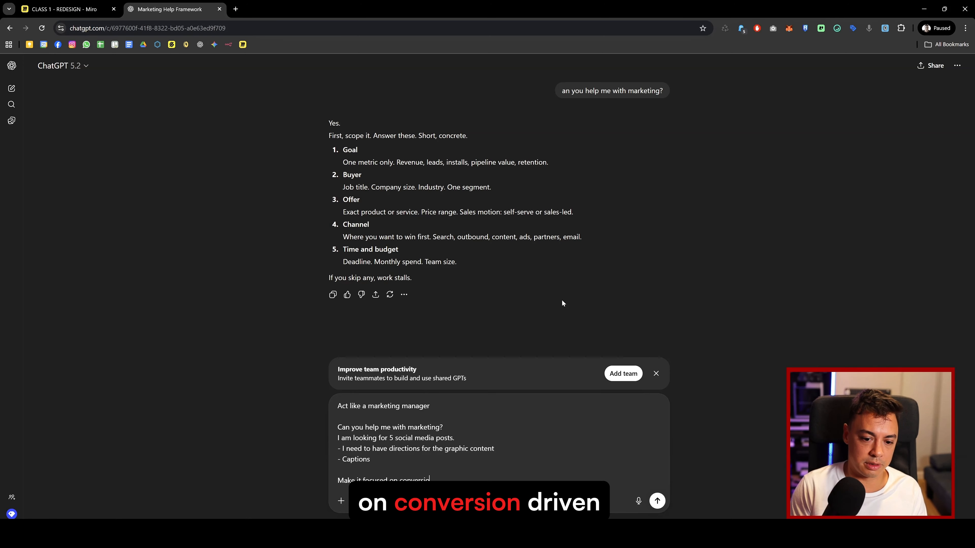
pyautogui.write('n-driven')
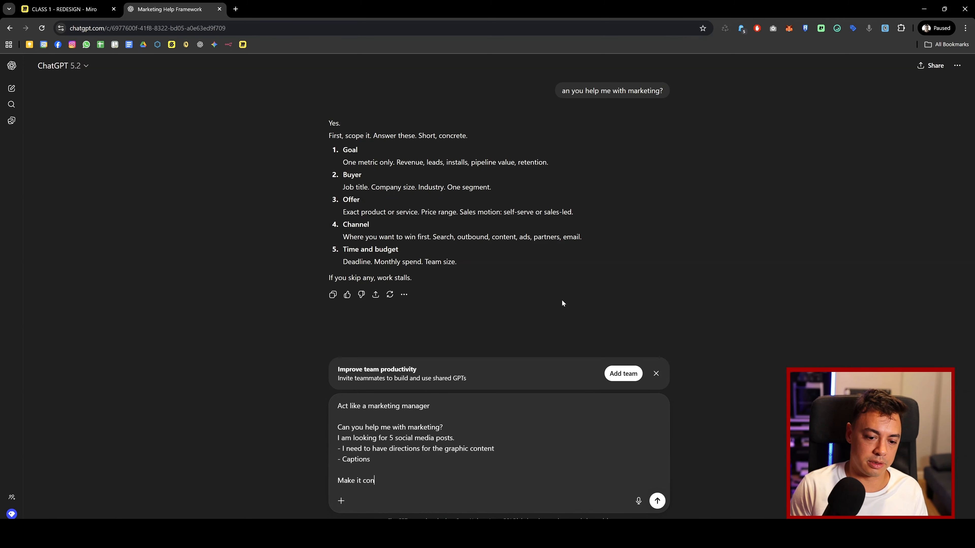
pyautogui.write('version-driven')
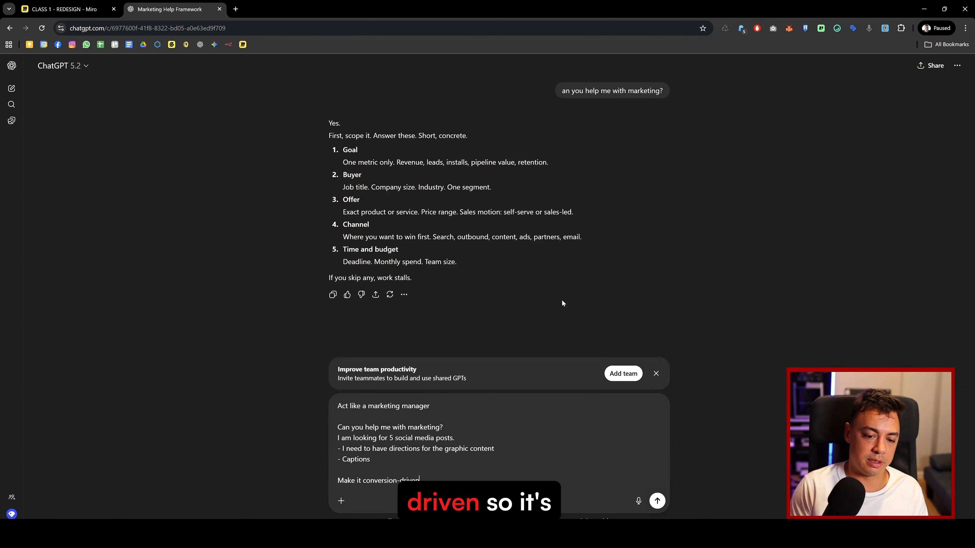
pyautogui.write(', so it gen')
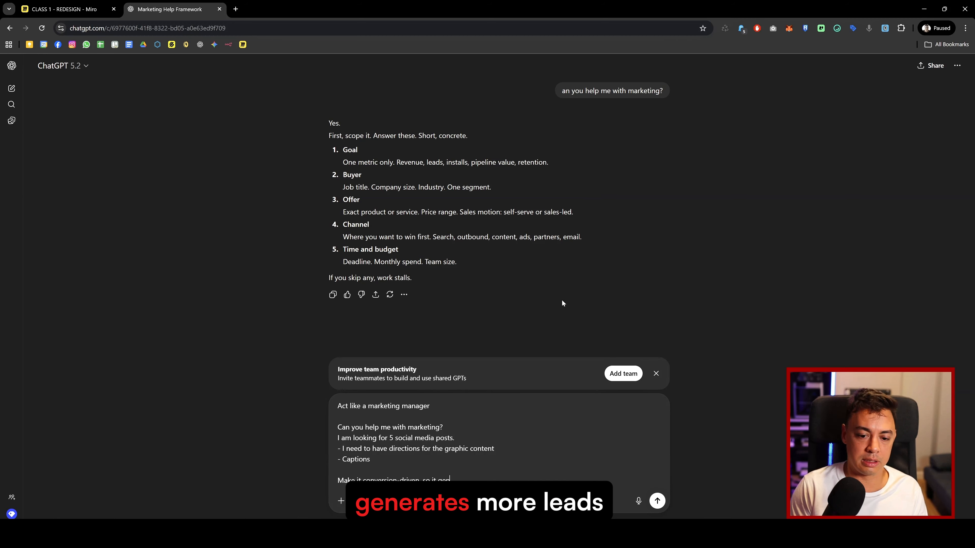
pyautogui.write('erates more leads f')
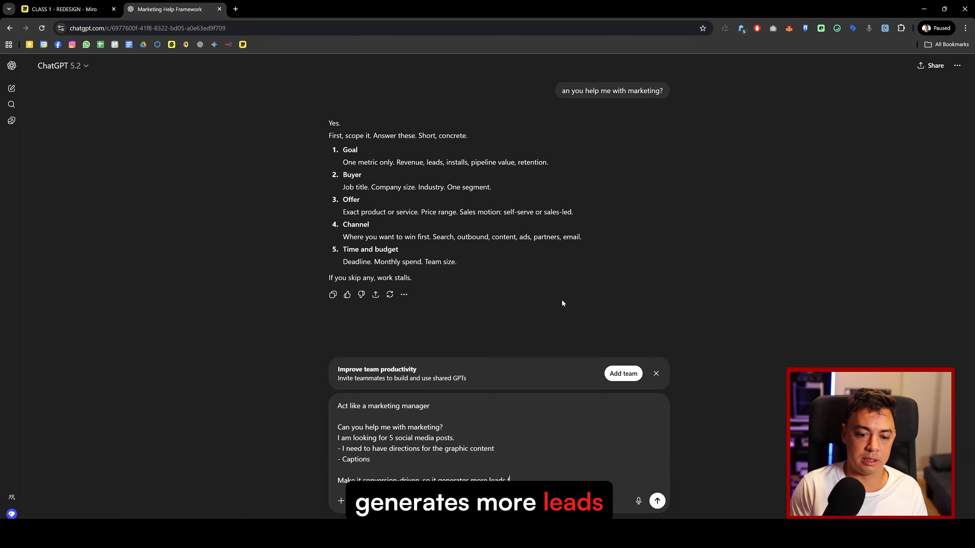
pyautogui.write('or me.')
# Step: Add that it's for a startup who just raised 5 million dollar and is going live with their B2B lead generation tool, and send the prompt
pyautogui.hotkey('shift', 'Return')
pyautogui.hotkey('shift', 'Return')
pyautogui.write("It's for a startup who just")
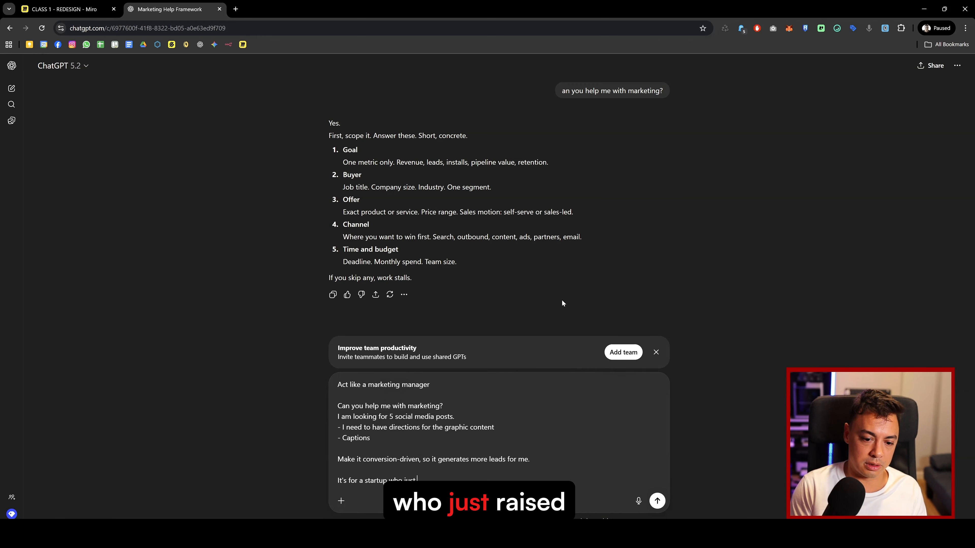
pyautogui.write(' raised 5 mill')
pyautogui.write('ion dool')
pyautogui.press('BackSpace')
pyautogui.write('llar an')
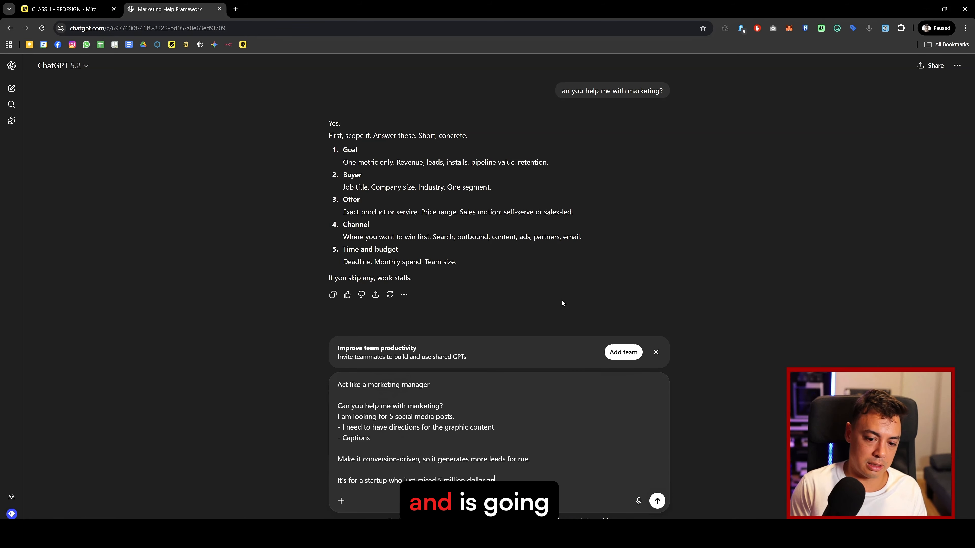
pyautogui.write('d is going lave with their B2B ')
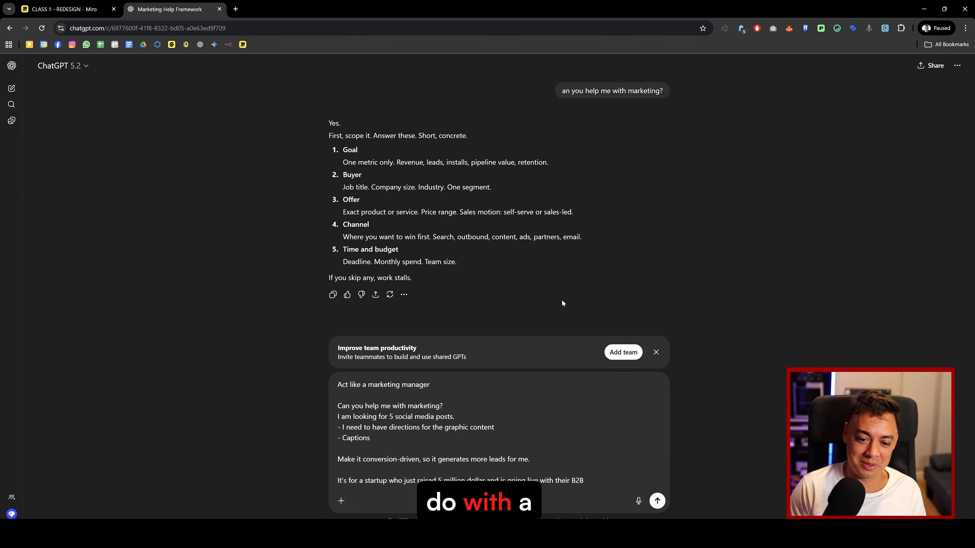
pyautogui.write('lead generation tool.')
pyautogui.press('Return')
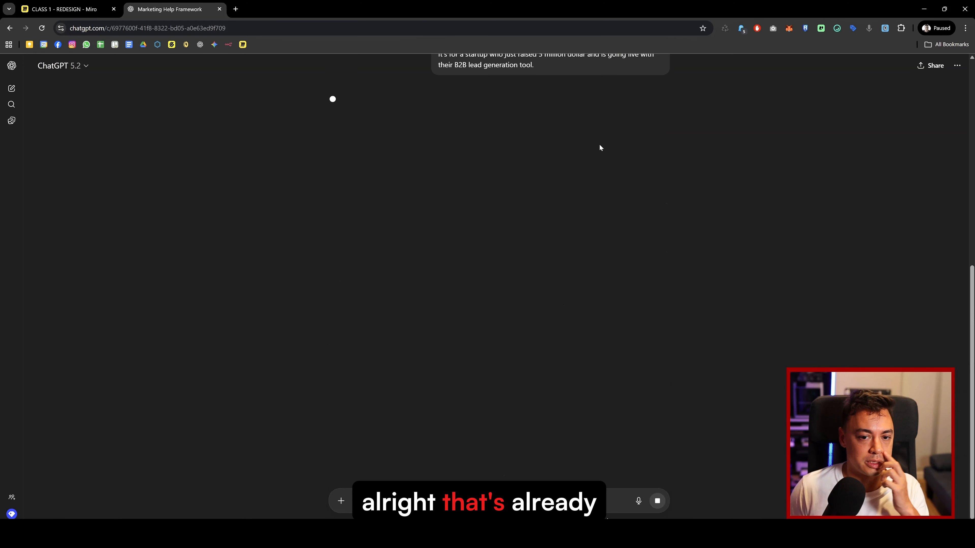
# Step: Review the sent marketing manager prompt and read the opening of the reply below it
pyautogui.scroll(5, 540, 263)
pyautogui.moveTo(457, 262); pyautogui.dragTo(329, 134)
pyautogui.click(608, 265)
pyautogui.scroll(-5, 633, 256)
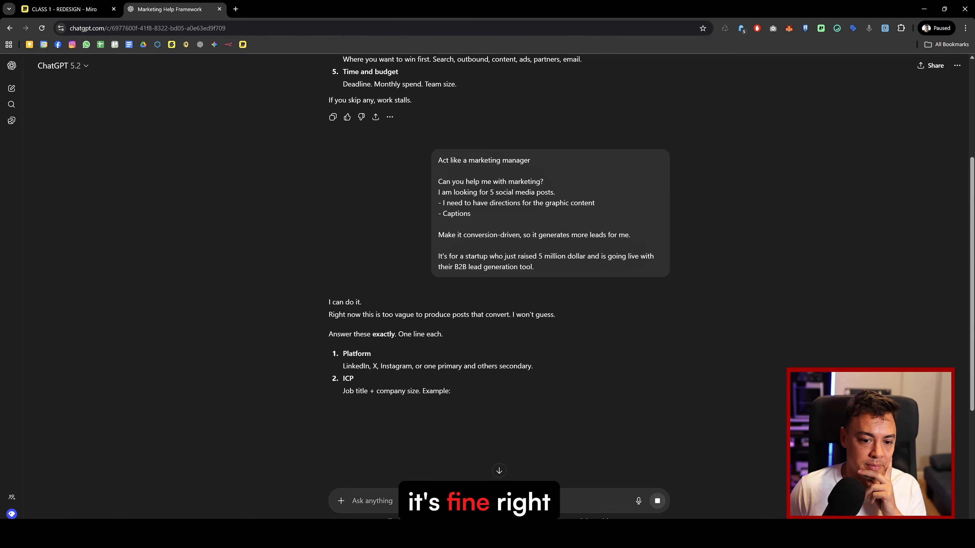
pyautogui.moveTo(340, 314); pyautogui.dragTo(514, 315)
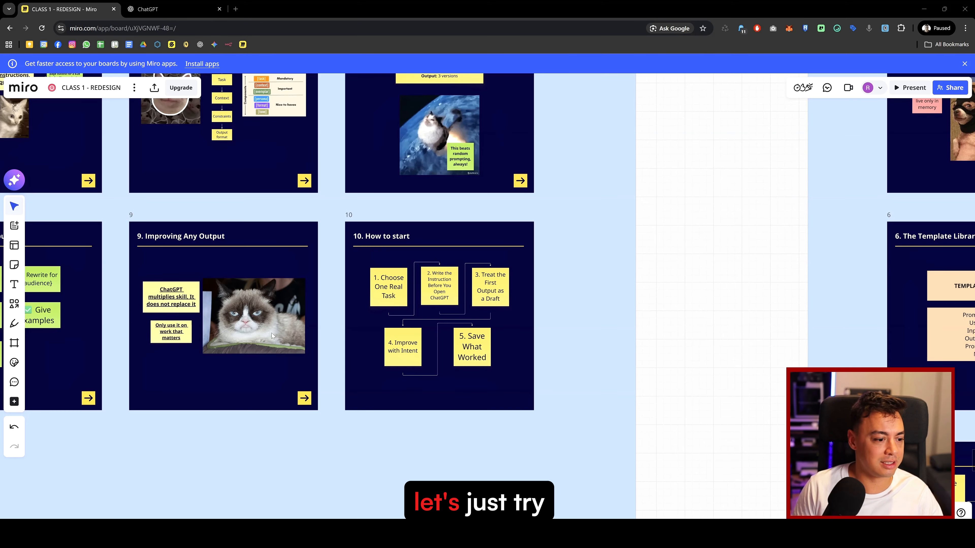
# Step: Look over the prompting slides on the Miro board, including The only rule that matters, Effective Prompt Formula and Effective Prompt Example
pyautogui.hscroll(-15, 276, 213)
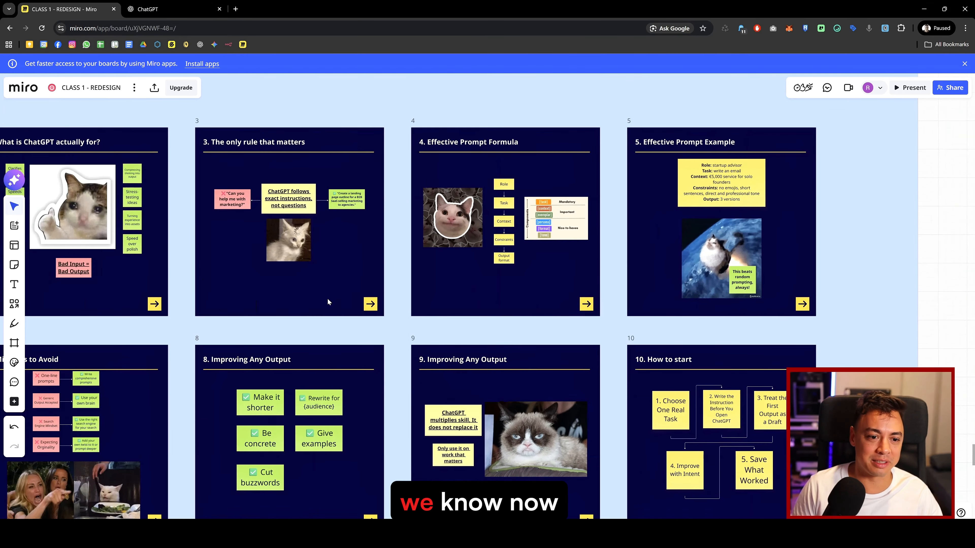
pyautogui.scroll(-5, 462, 291)
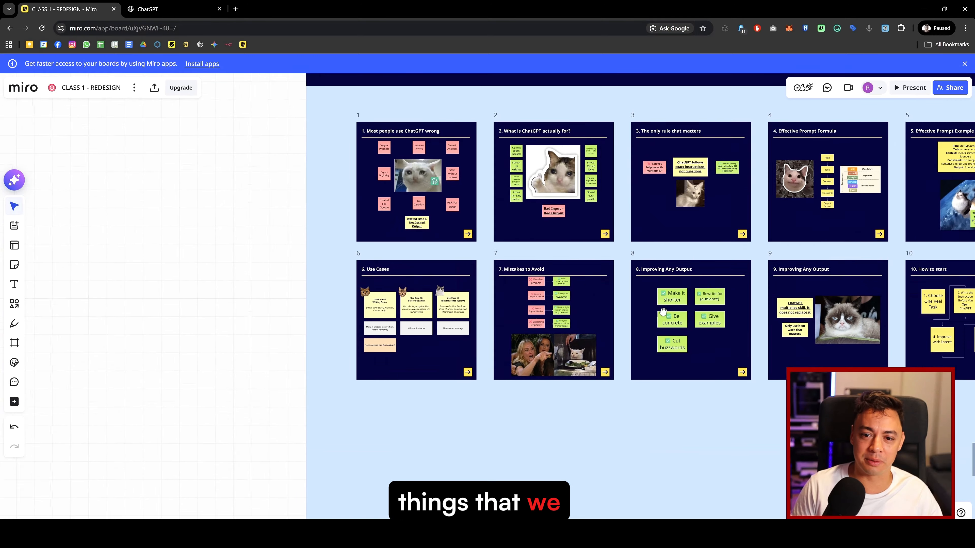
pyautogui.hscroll(3, 660, 261)
pyautogui.scroll(6, 488, 331)
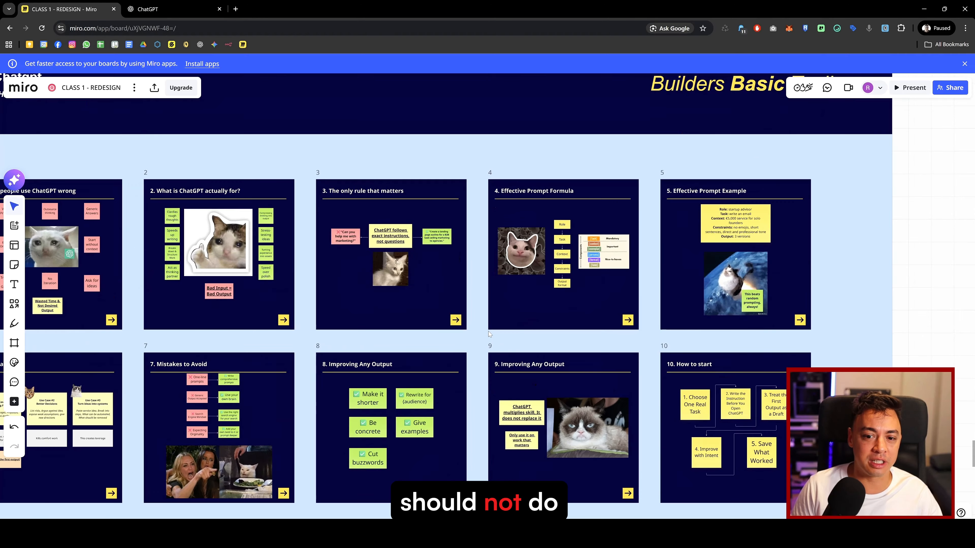
pyautogui.hscroll(2, 494, 316)
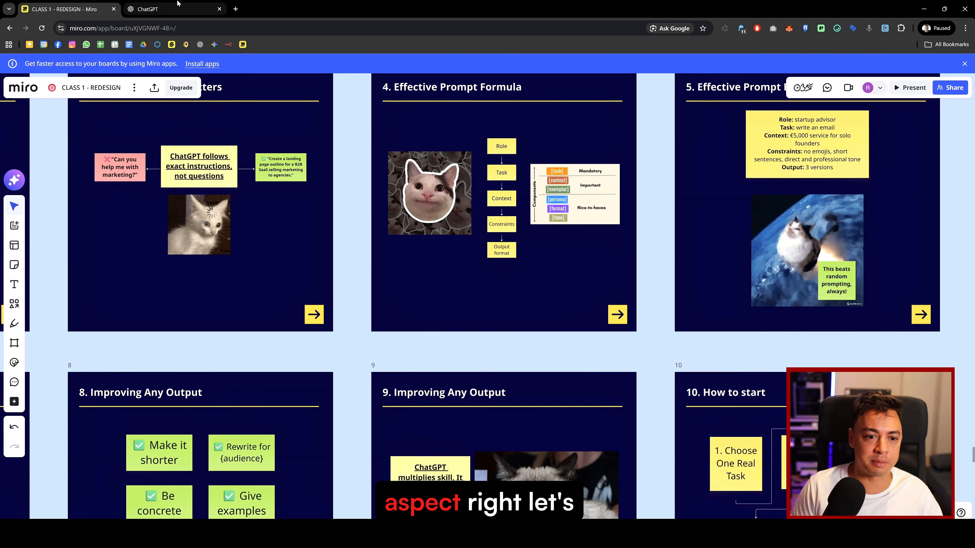
pyautogui.hscroll(-3, 371, 288)
pyautogui.scroll(5, 371, 288)
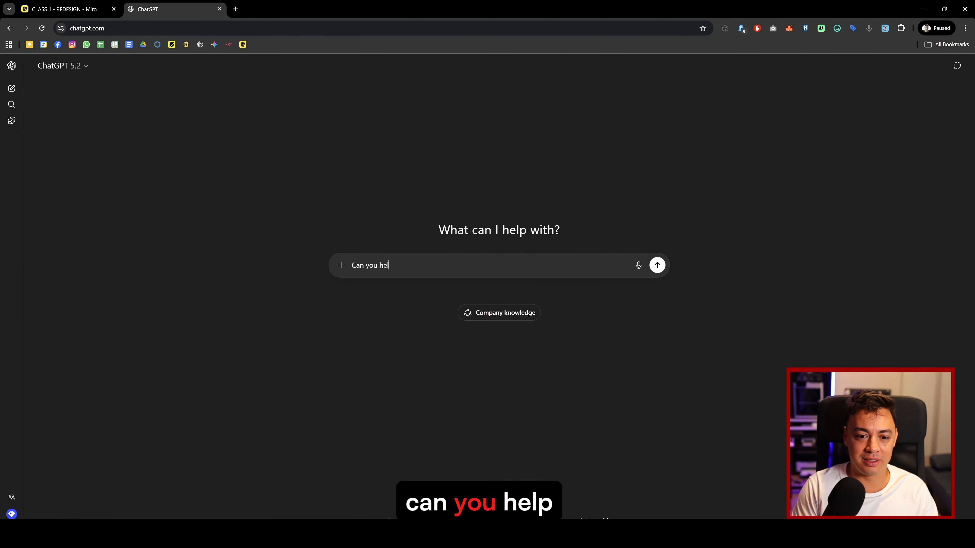
# Step: Ask "Can you help me with marketing?" in the new ChatGPT chat and read through the reply
pyautogui.write('p me with marketing?')
pyautogui.press('Return')
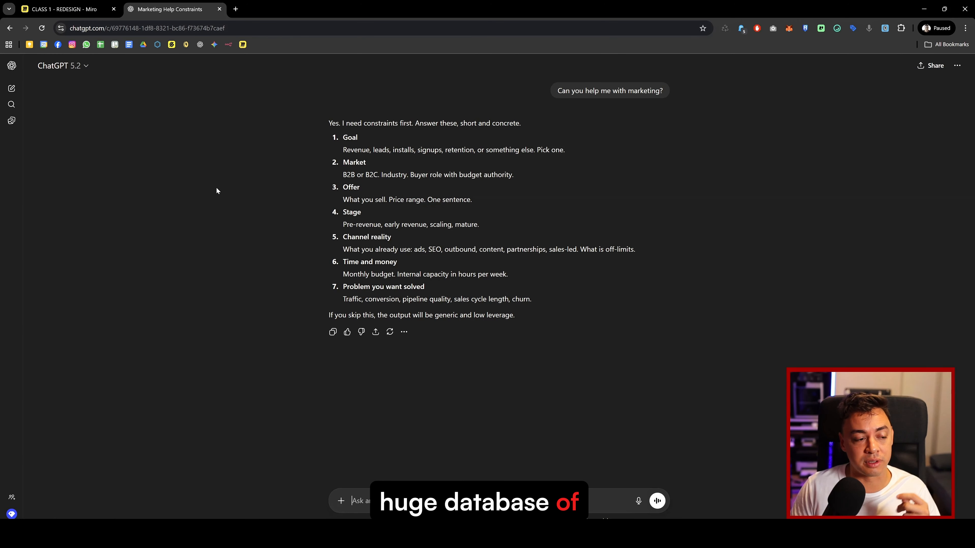
pyautogui.moveTo(357, 123); pyautogui.dragTo(550, 313)
pyautogui.click(551, 314)
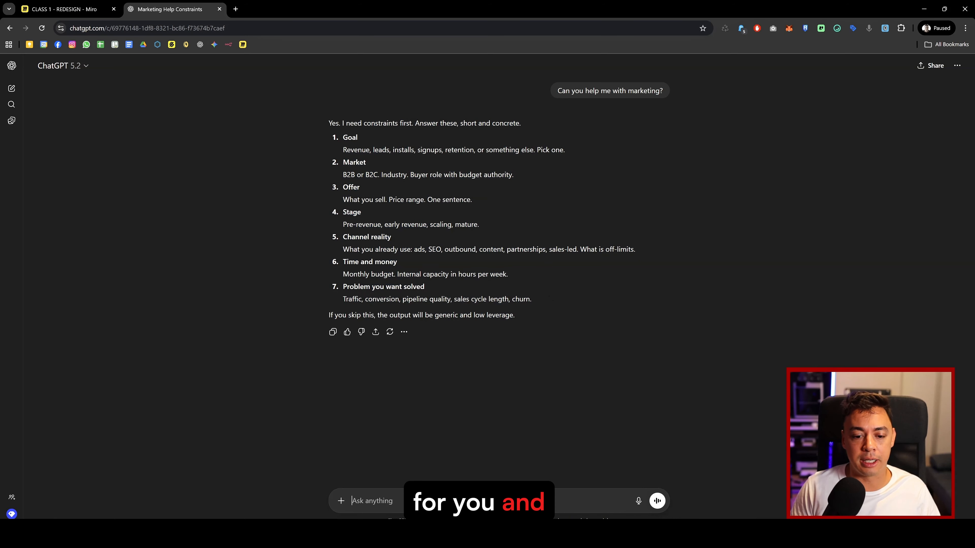
# Step: Paste the prepared prompt for 5 LinkedIn posts and correct its wording to "is selling", "that we are" and "more leads"
pyautogui.hotkey('ctrl', 'v')
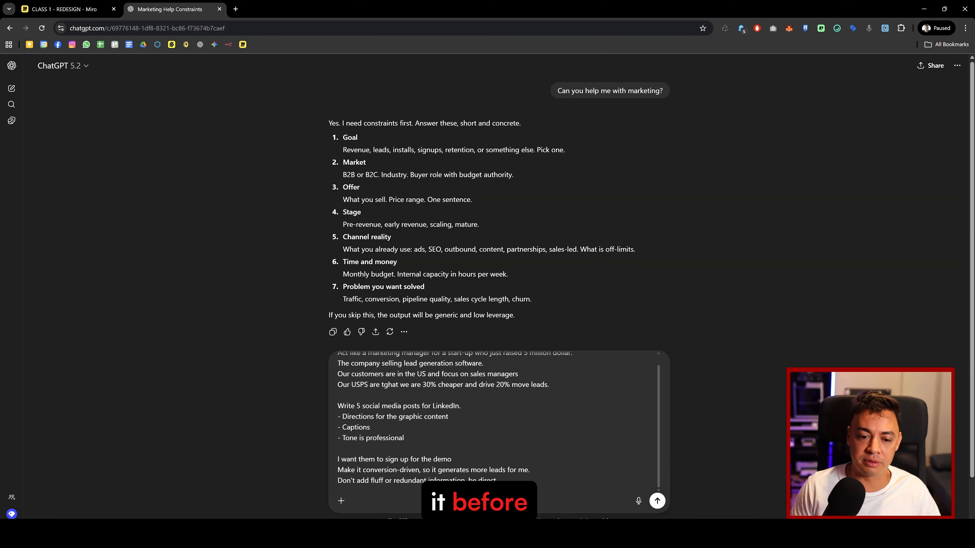
pyautogui.moveTo(361, 364); pyautogui.dragTo(479, 364)
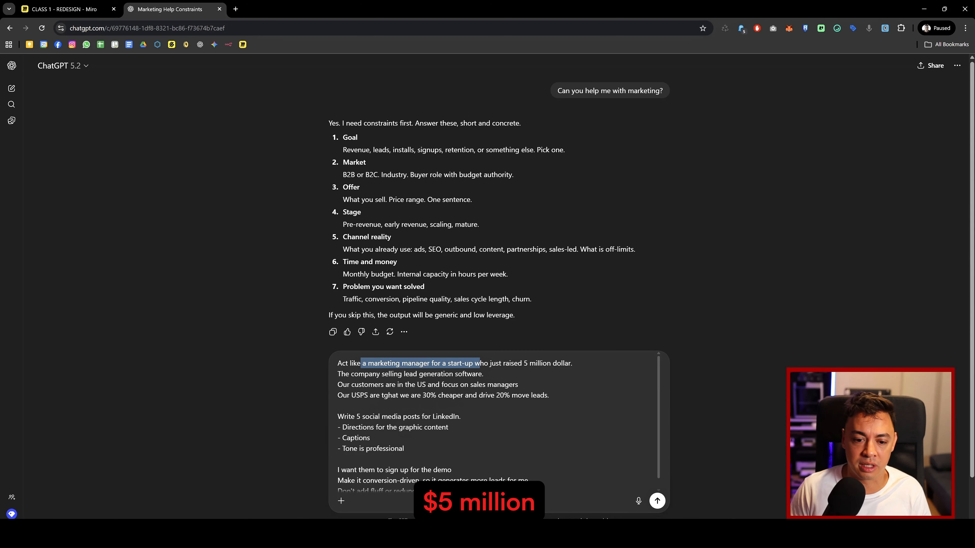
pyautogui.click(483, 374)
pyautogui.click(382, 374)
pyautogui.write('is')
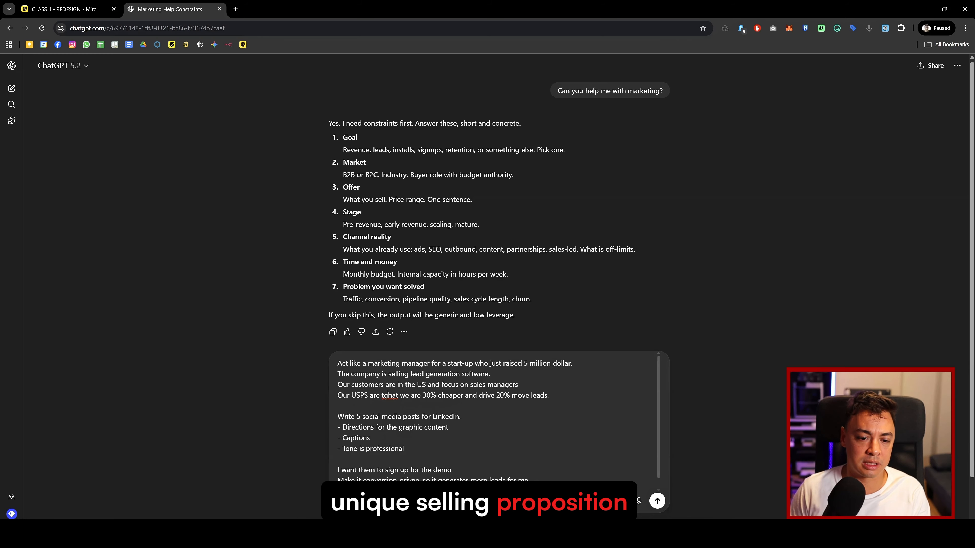
pyautogui.press('BackSpace')
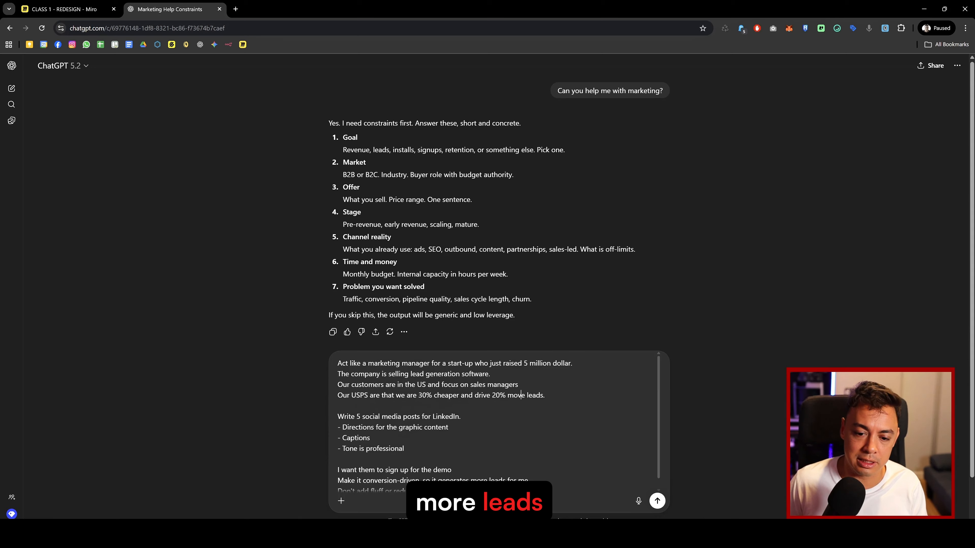
pyautogui.press('BackSpace')
pyautogui.write('r')
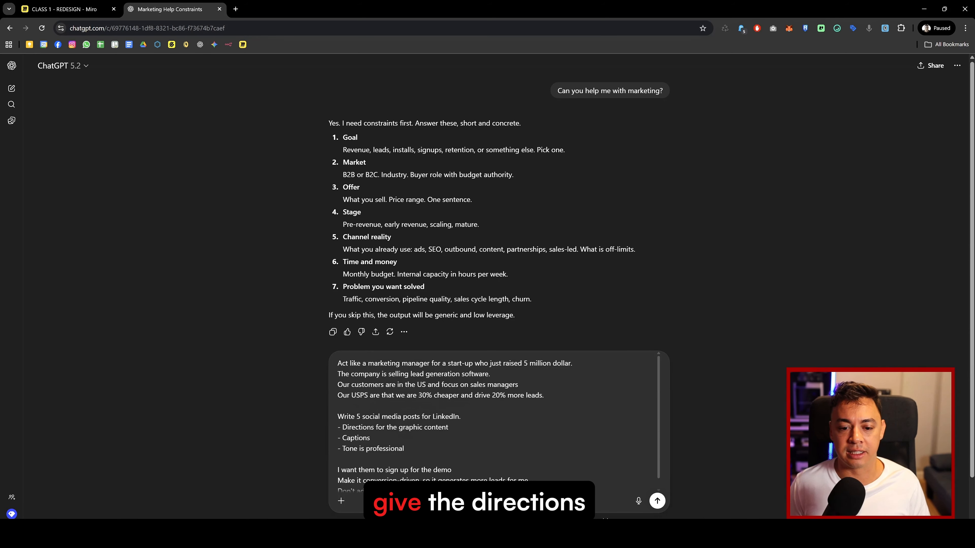
# Step: Check the prompt's opening role line, the request for 5 LinkedIn posts and the constraint against fluff or redundant information
pyautogui.scroll(-1, 495, 419)
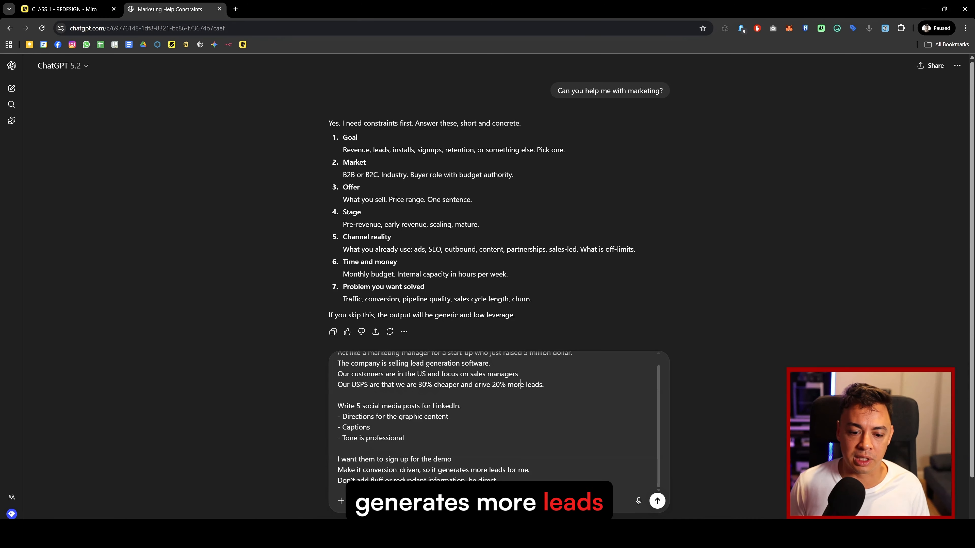
pyautogui.moveTo(498, 480); pyautogui.dragTo(346, 480)
pyautogui.scroll(1, 495, 423)
pyautogui.moveTo(572, 363); pyautogui.dragTo(337, 364)
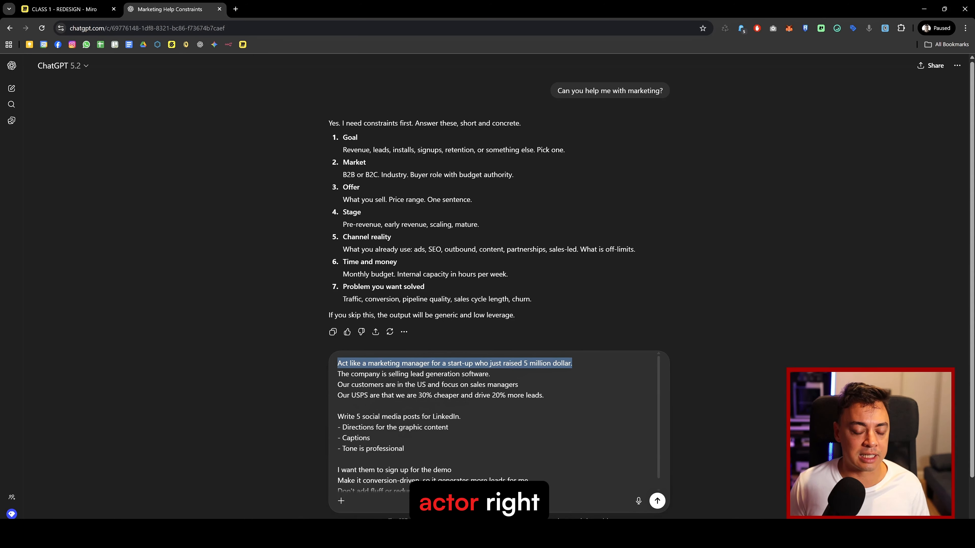
pyautogui.click(576, 388)
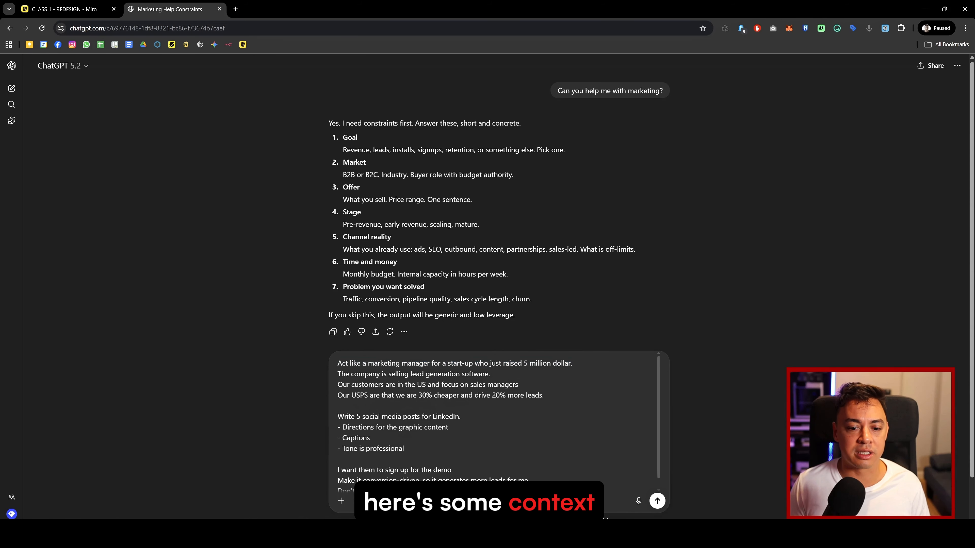
pyautogui.moveTo(658, 418); pyautogui.dragTo(658, 422)
pyautogui.moveTo(462, 411); pyautogui.dragTo(300, 410)
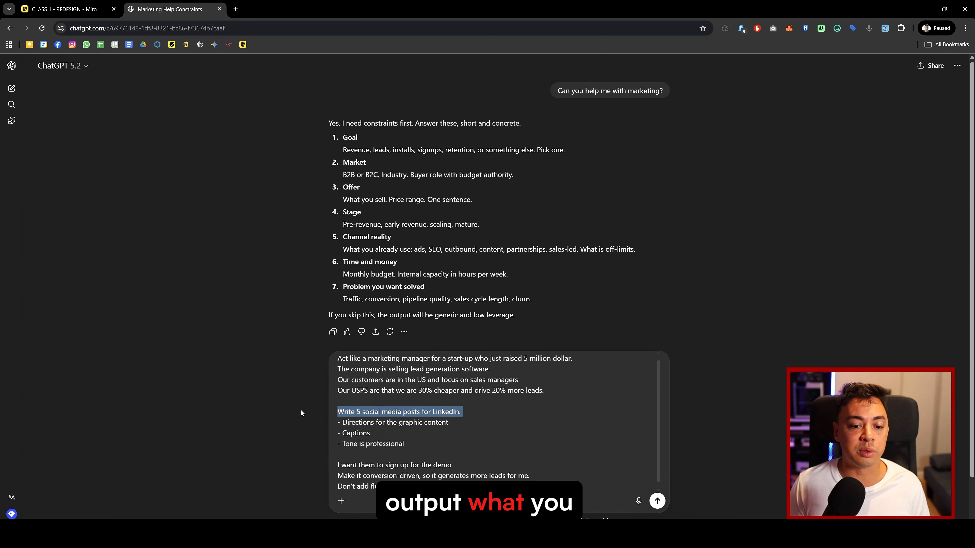
pyautogui.scroll(-1, 495, 419)
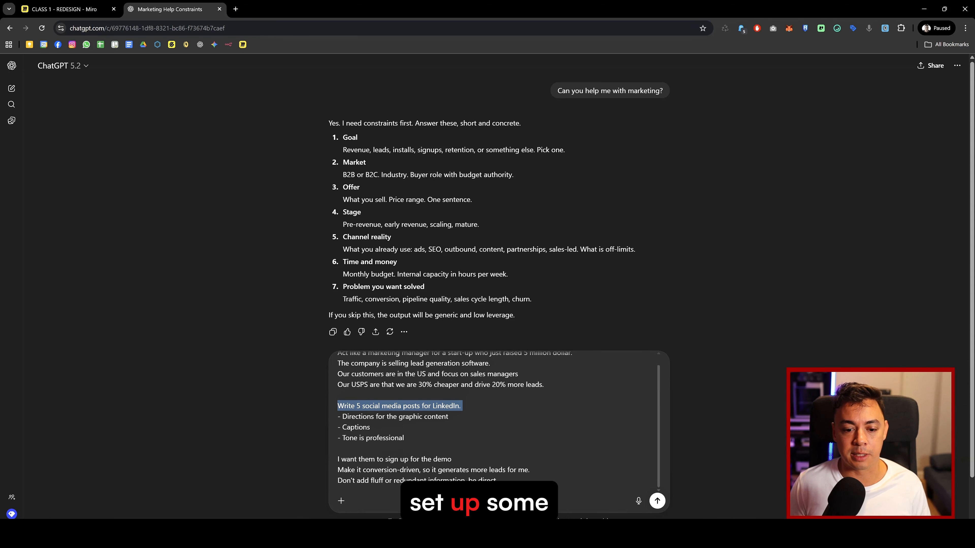
pyautogui.moveTo(497, 481); pyautogui.dragTo(324, 481)
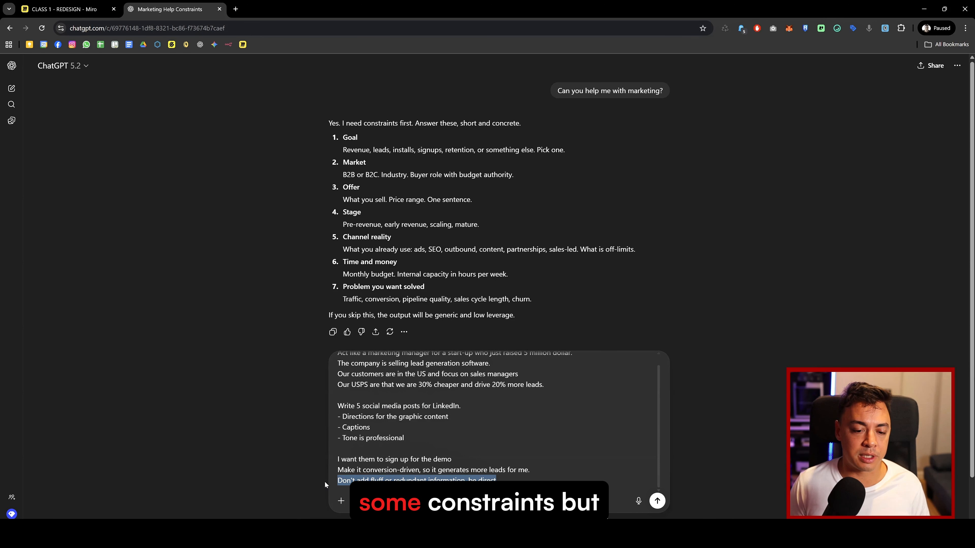
# Step: Send the corrected prompt for the 5 LinkedIn posts
pyautogui.scroll(-2, 499, 453)
pyautogui.scroll(1, 575, 461)
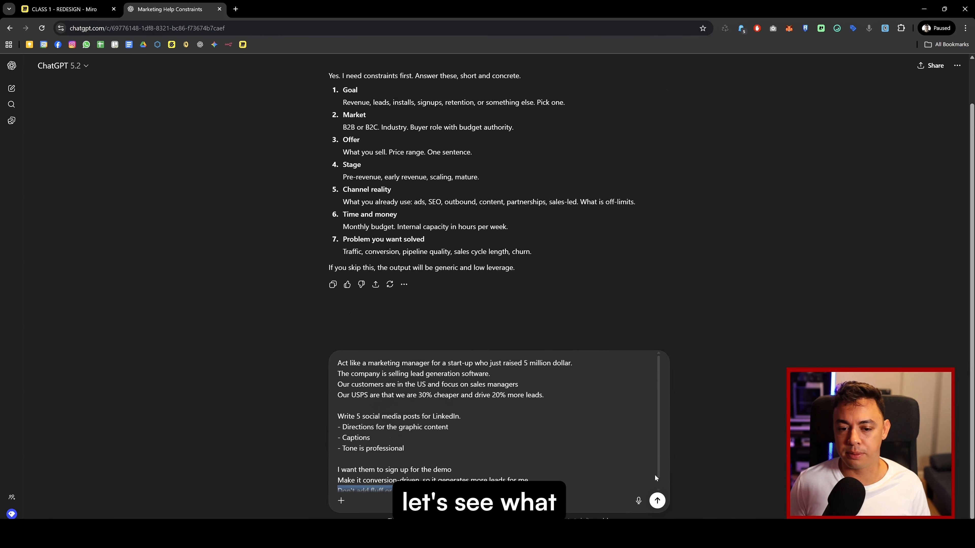
pyautogui.click(657, 501)
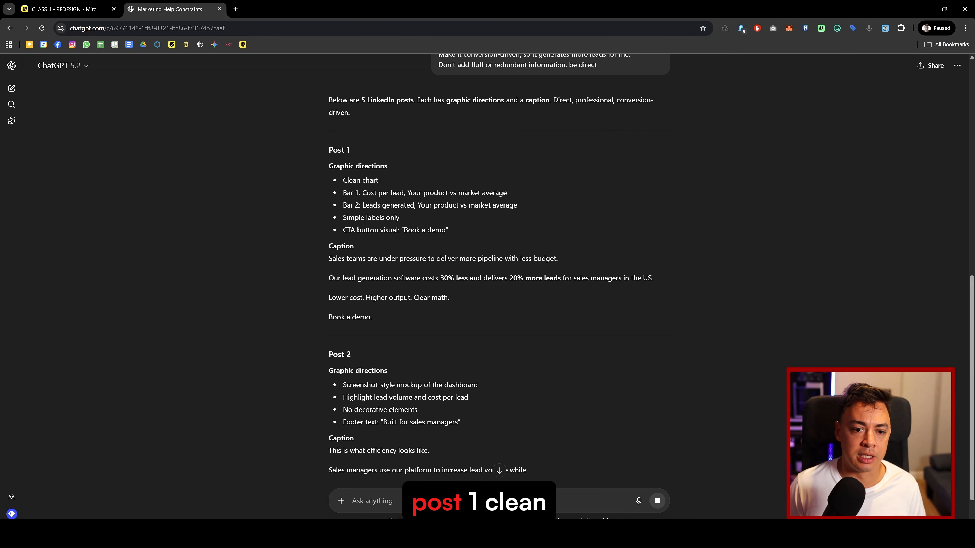
# Step: Read the graphic directions and the caption generated for Post 1
pyautogui.moveTo(346, 193); pyautogui.dragTo(499, 193)
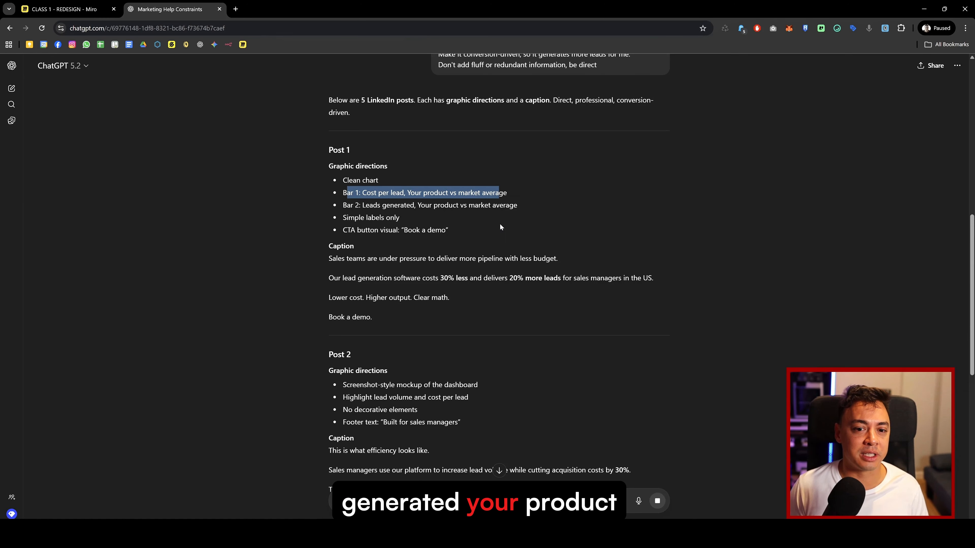
pyautogui.click(445, 222)
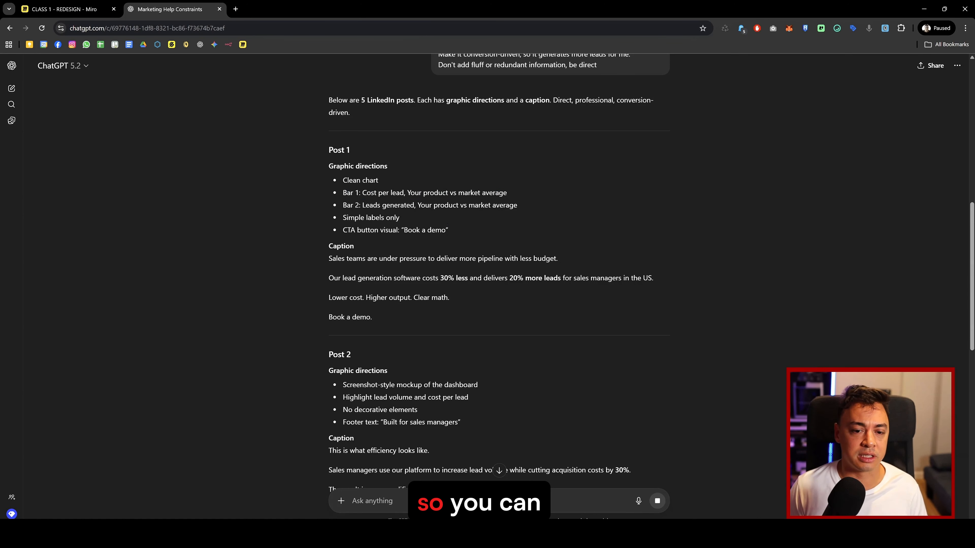
pyautogui.moveTo(362, 193); pyautogui.dragTo(448, 230)
pyautogui.moveTo(332, 258); pyautogui.dragTo(525, 272)
pyautogui.click(370, 286)
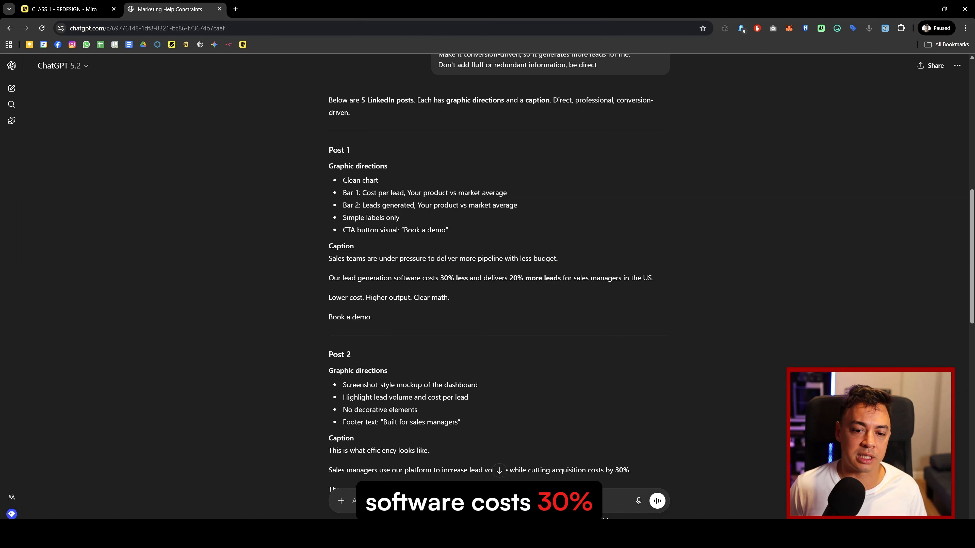
pyautogui.moveTo(536, 277); pyautogui.dragTo(600, 278)
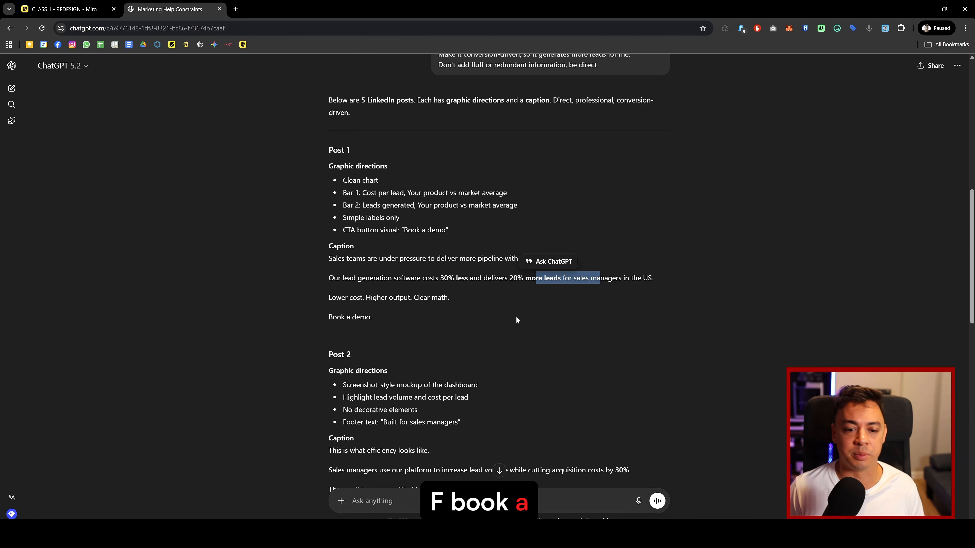
# Step: Send the follow-up request "I want to have less fluff, less commercial, and add a narrative in there."
pyautogui.scroll(-1, 516, 319)
pyautogui.scroll(-5, 526, 306)
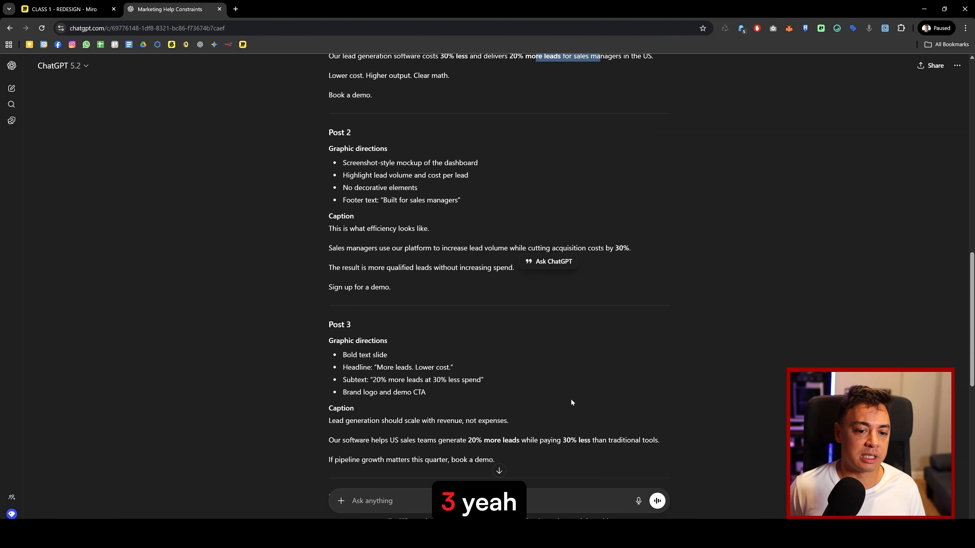
pyautogui.scroll(4, 593, 435)
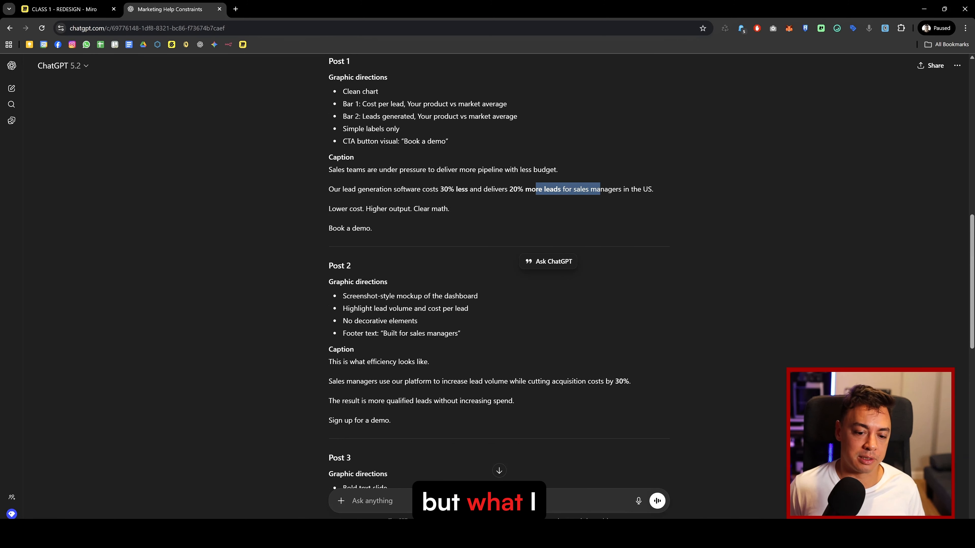
pyautogui.click(384, 501)
pyautogui.write('I wabt ')
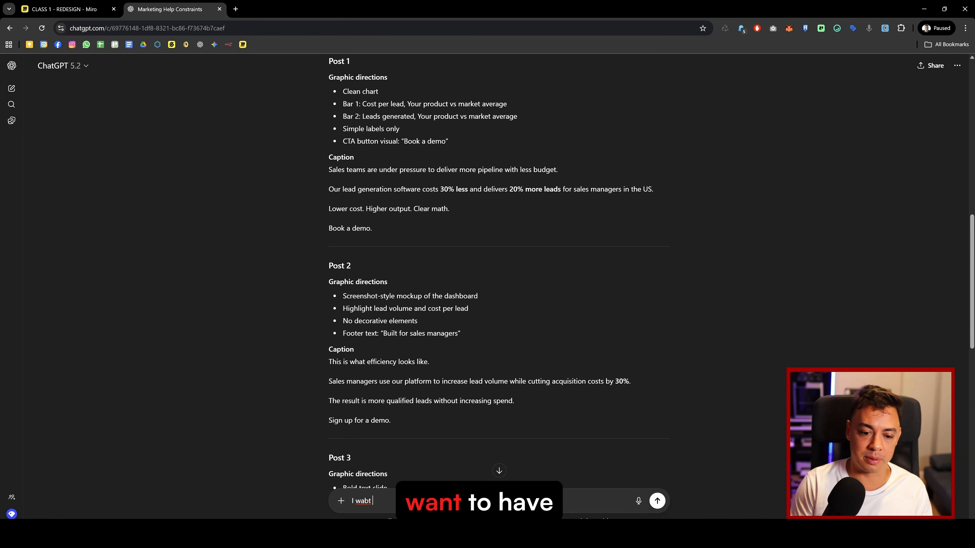
pyautogui.press('BackSpace')
pyautogui.press('BackSpace')
pyautogui.press('BackSpace')
pyautogui.write('nt to have le')
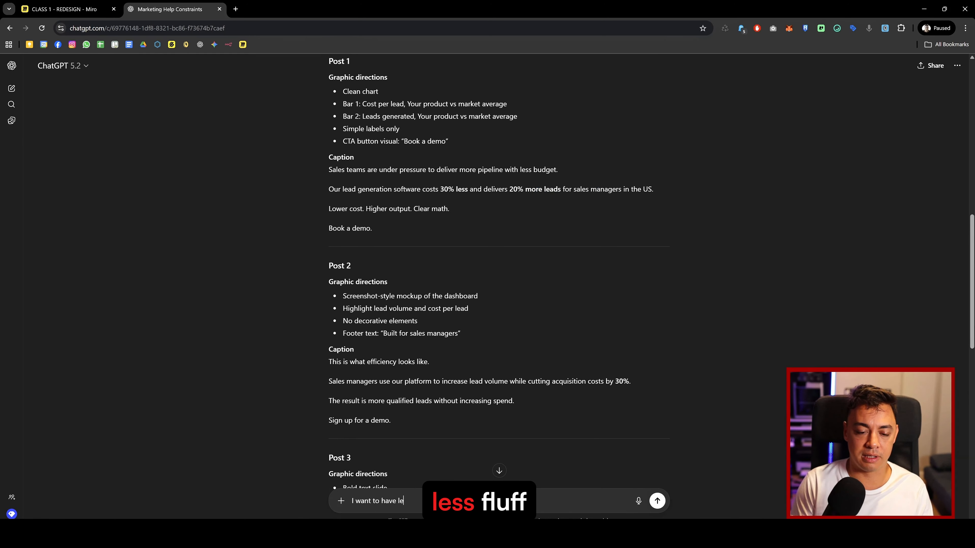
pyautogui.write('ss fluff,')
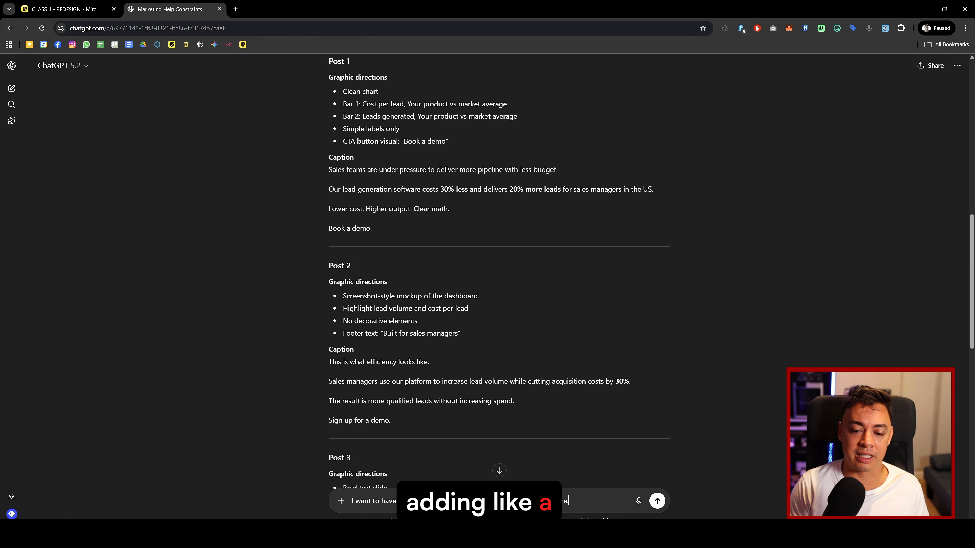
pyautogui.press('Return')
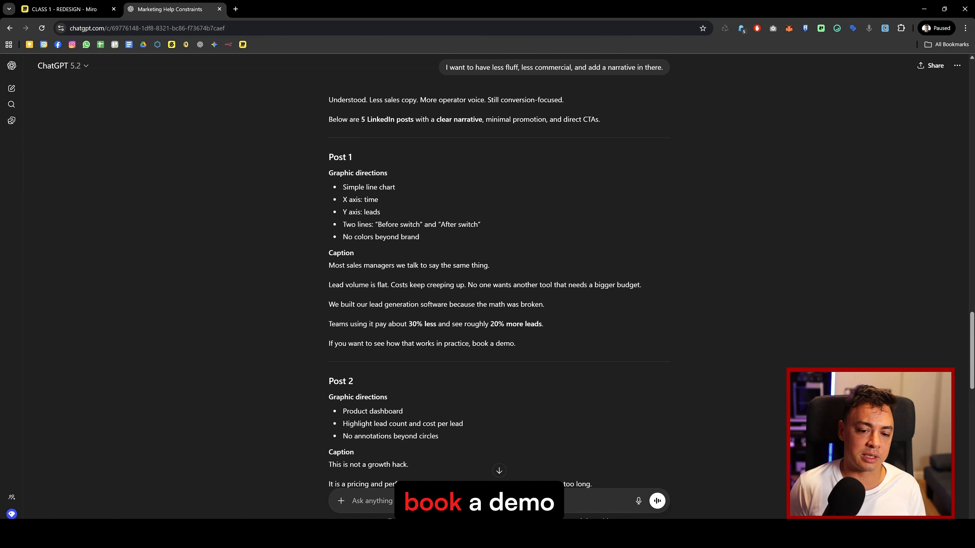
# Step: Review the rewritten Posts 2 to 5, examining the graphic directions and caption of Post 3 in particular
pyautogui.scroll(-8, 500, 333)
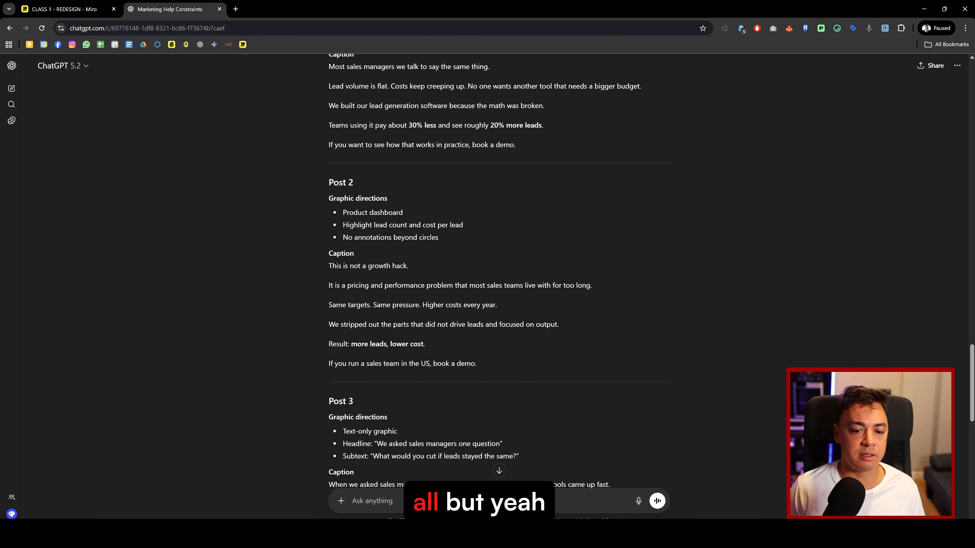
pyautogui.scroll(-13, 542, 383)
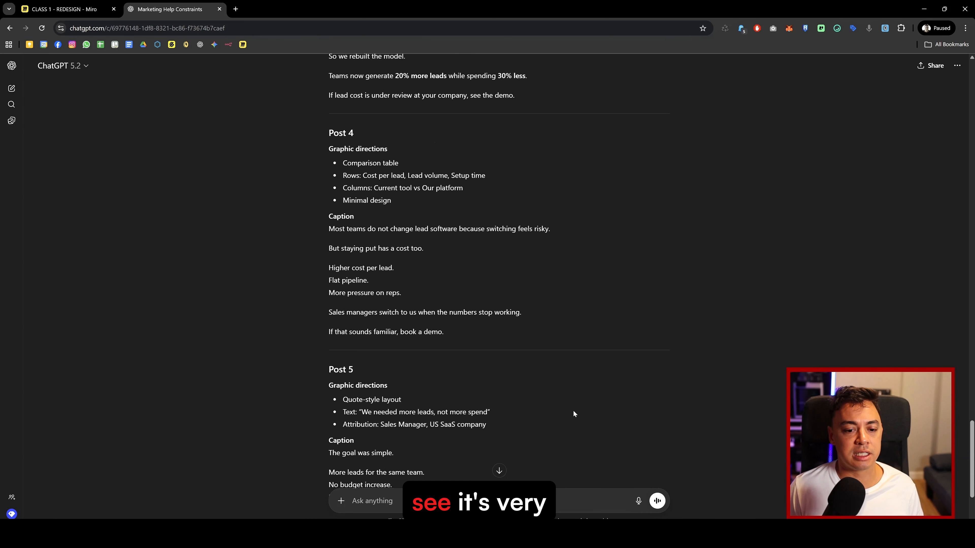
pyautogui.scroll(5, 536, 412)
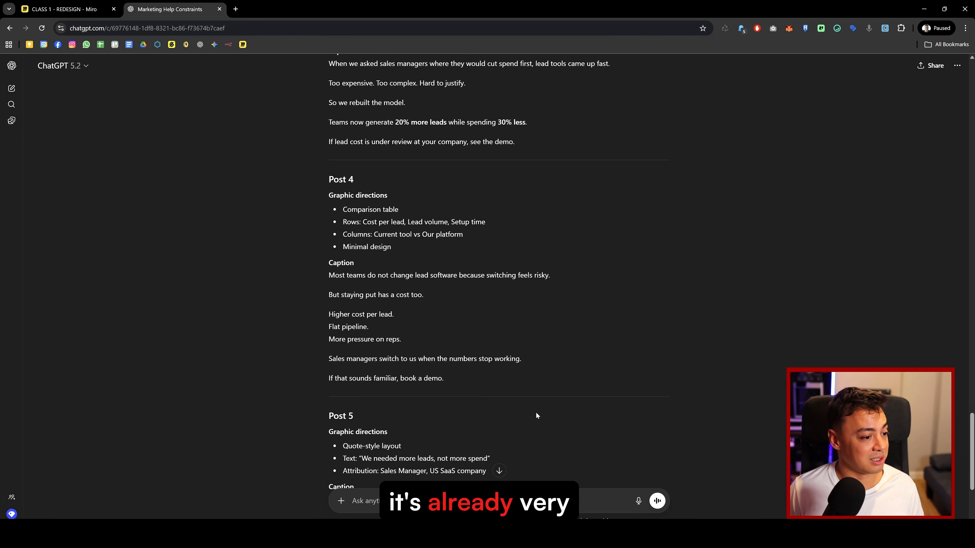
pyautogui.scroll(4, 537, 414)
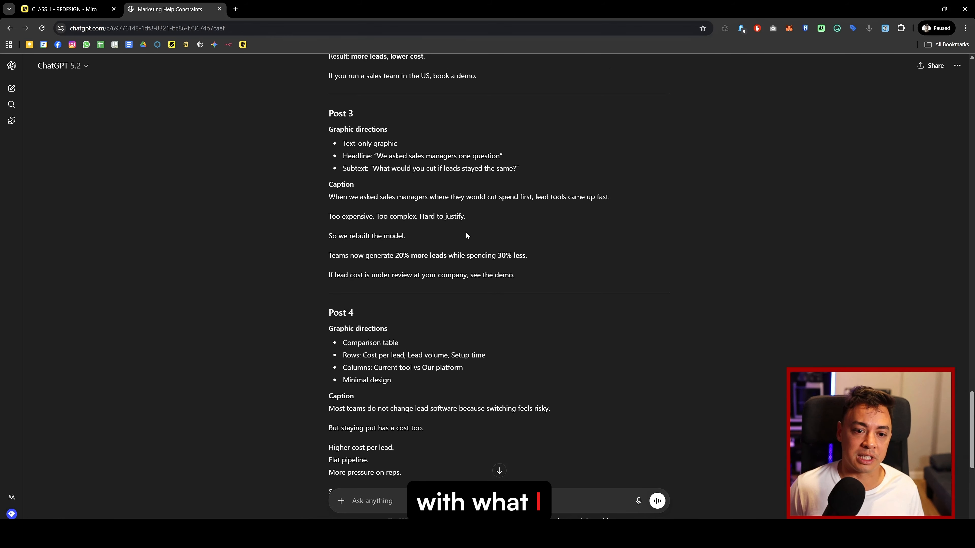
pyautogui.moveTo(531, 284); pyautogui.dragTo(314, 117)
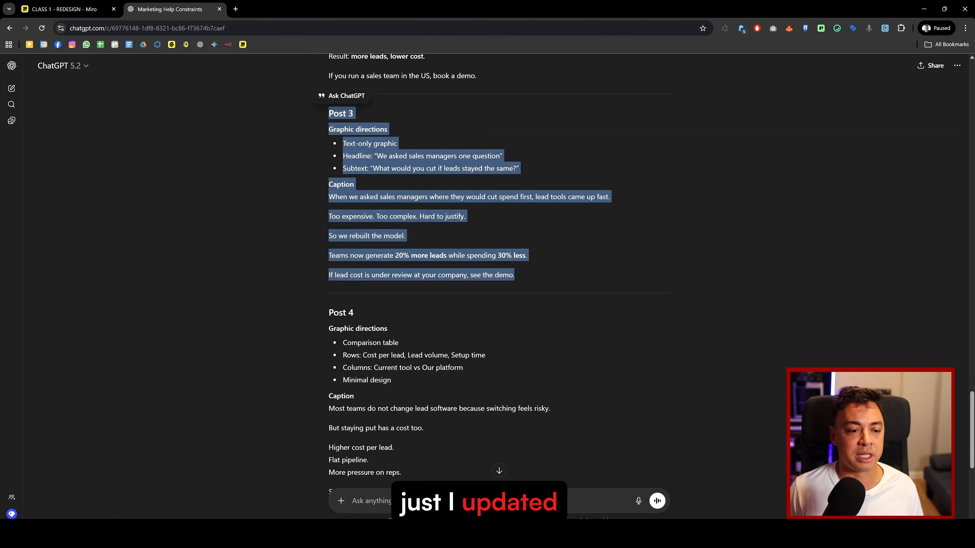
pyautogui.scroll(-8, 500, 313)
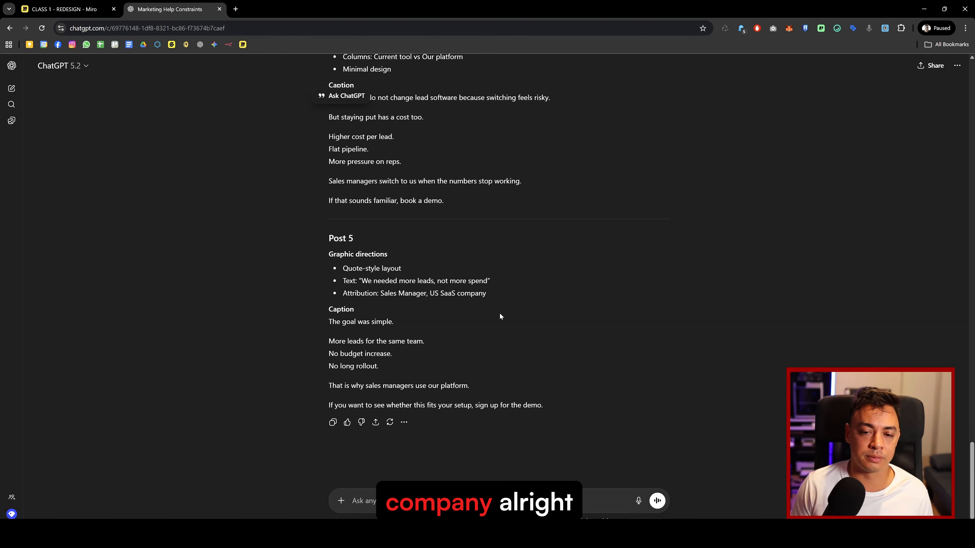